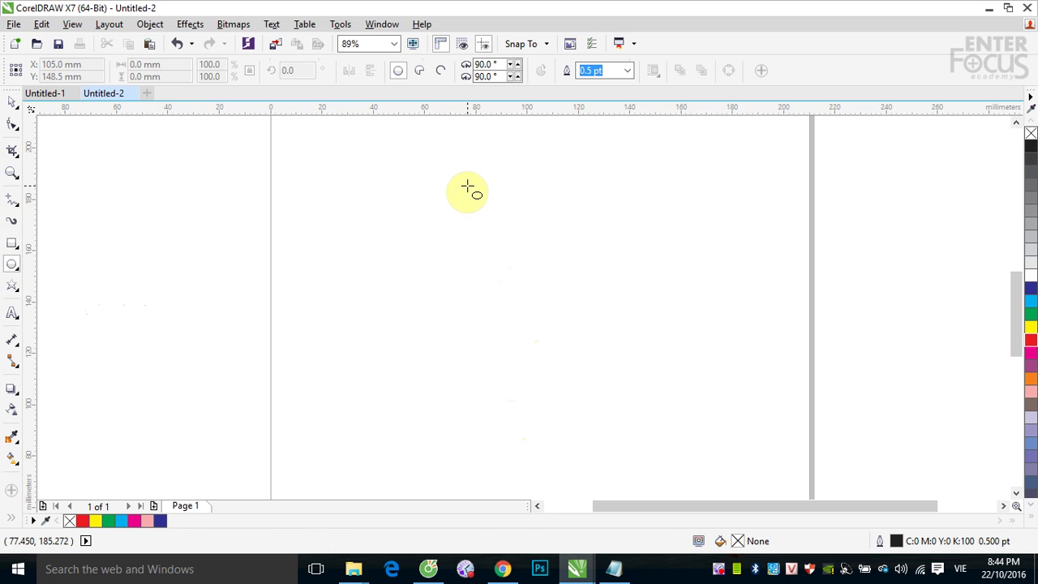
Draw a perfect circle about 59.5 mm in diameter in the upper middle part of the page
{"action": "left_click_drag", "start_coordinate": [467, 187], "coordinate": [620, 315]}
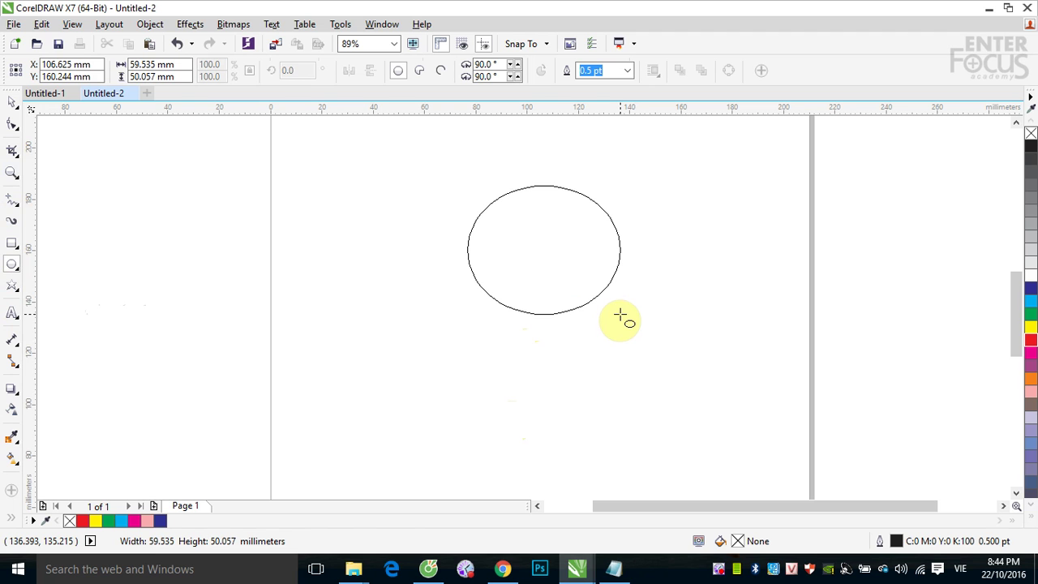
{"action": "key", "text": "ctrl"}
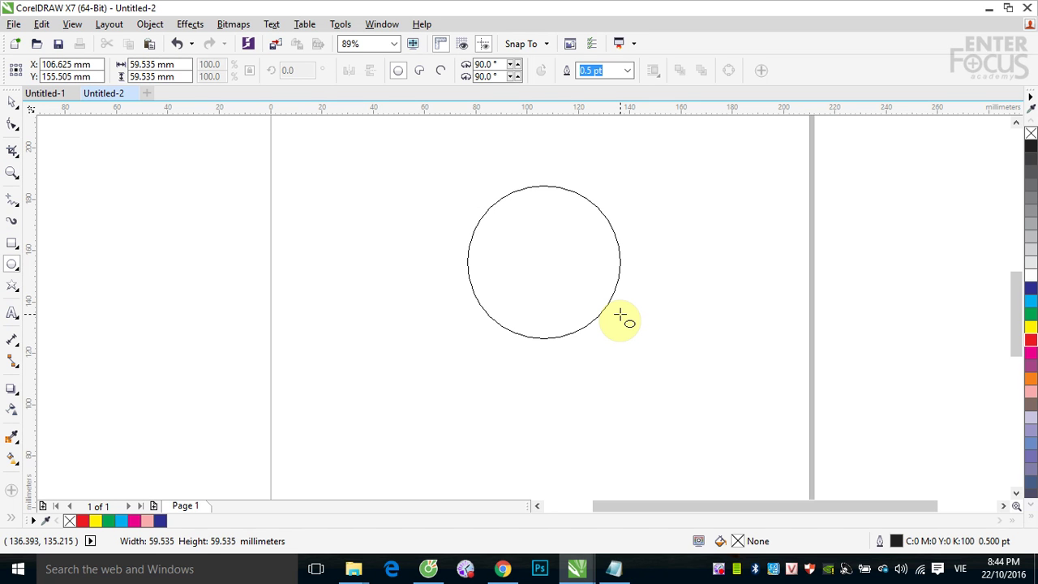
{"action": "left_click_drag", "start_coordinate": [620, 315], "coordinate": [620, 315]}
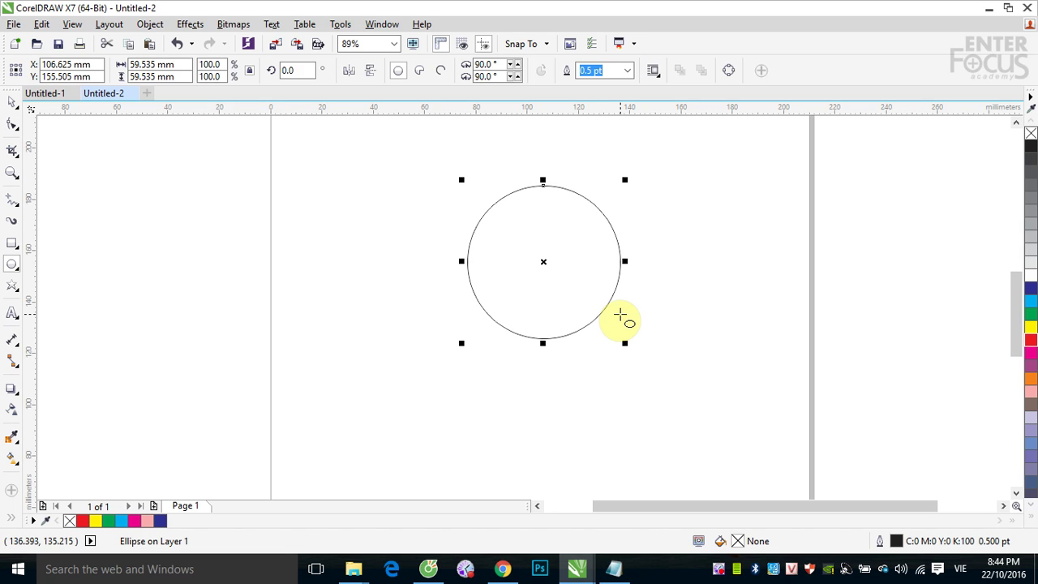
Narrow the circle symmetrically about its centre into a vertical ellipse about 10.4 mm wide and fill it with cyan
{"action": "key", "text": "space"}
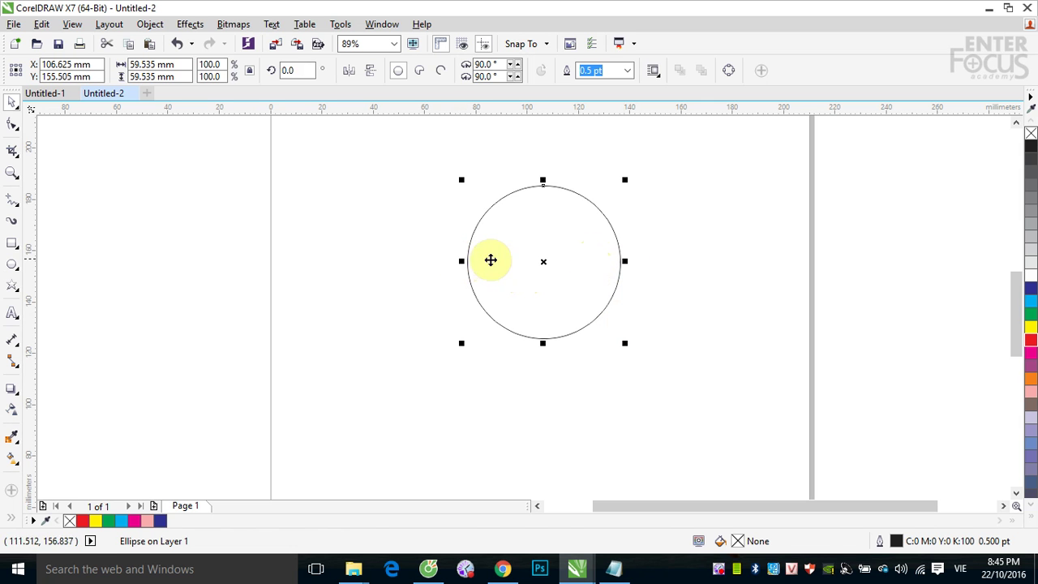
{"action": "mouse_move", "coordinate": [462, 261]}
{"action": "left_mouse_down"}
{"action": "mouse_move", "coordinate": [498, 266]}
{"action": "mouse_move", "coordinate": [452, 263]}
{"action": "left_mouse_up"}
{"action": "key", "text": "ctrl+z"}
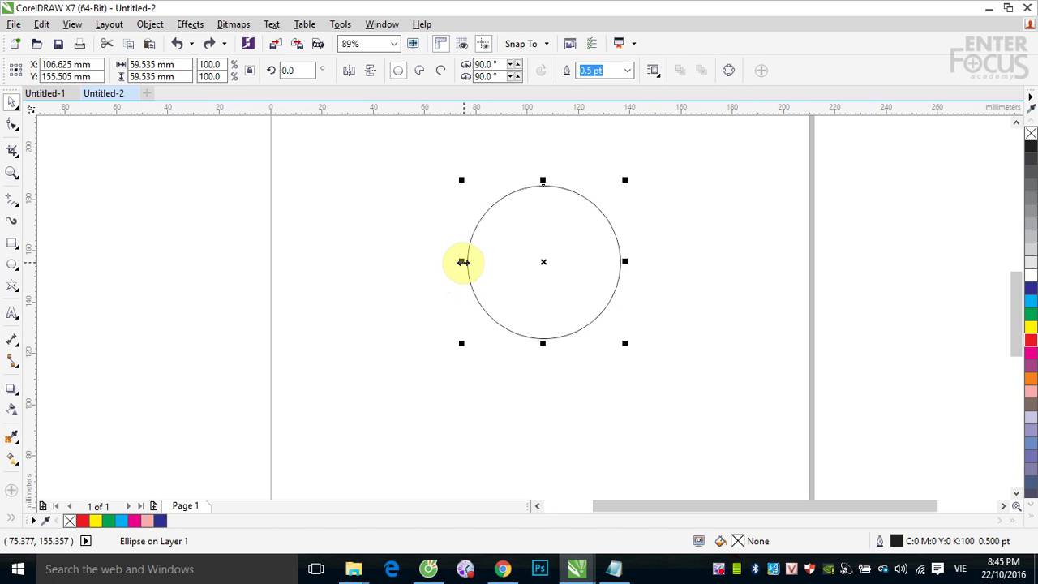
{"action": "left_click_drag", "start_coordinate": [463, 263], "coordinate": [527, 276]}
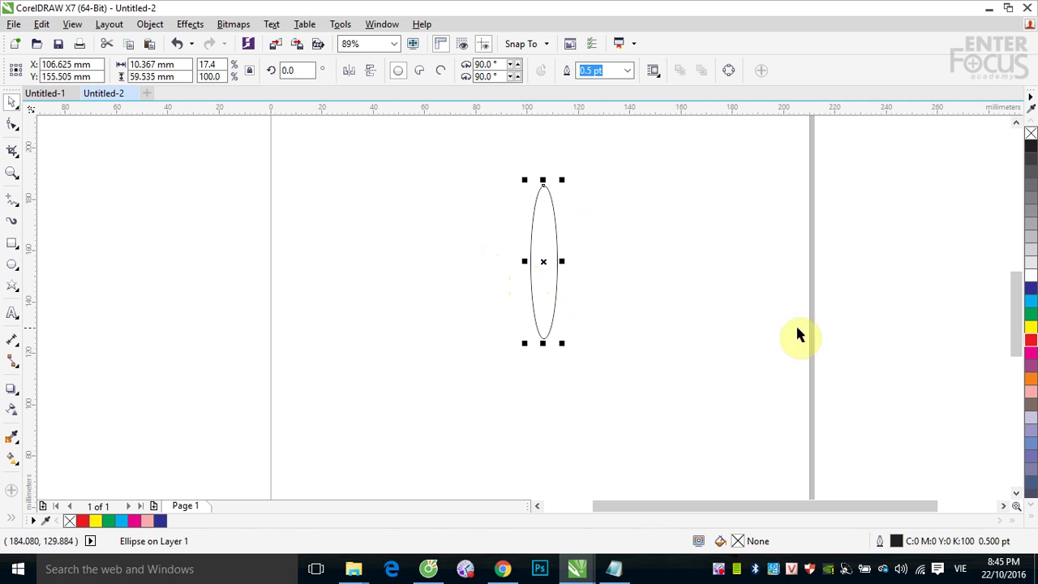
{"action": "left_click", "coordinate": [1030, 302]}
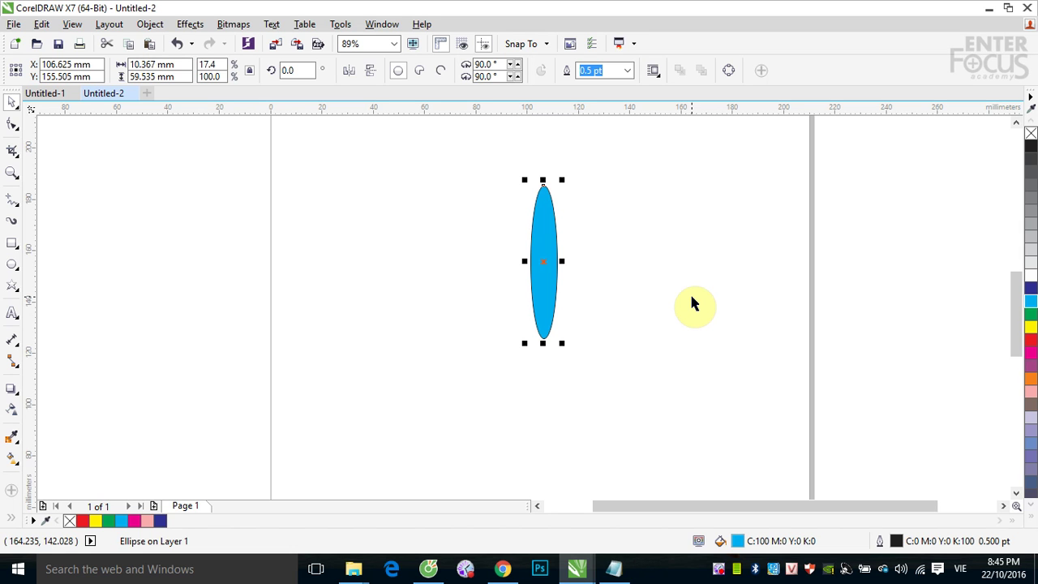
Move the ellipse's rotation centre just below its lower tip and create a copy rotated 15° clockwise about that point
{"action": "left_click", "coordinate": [545, 287]}
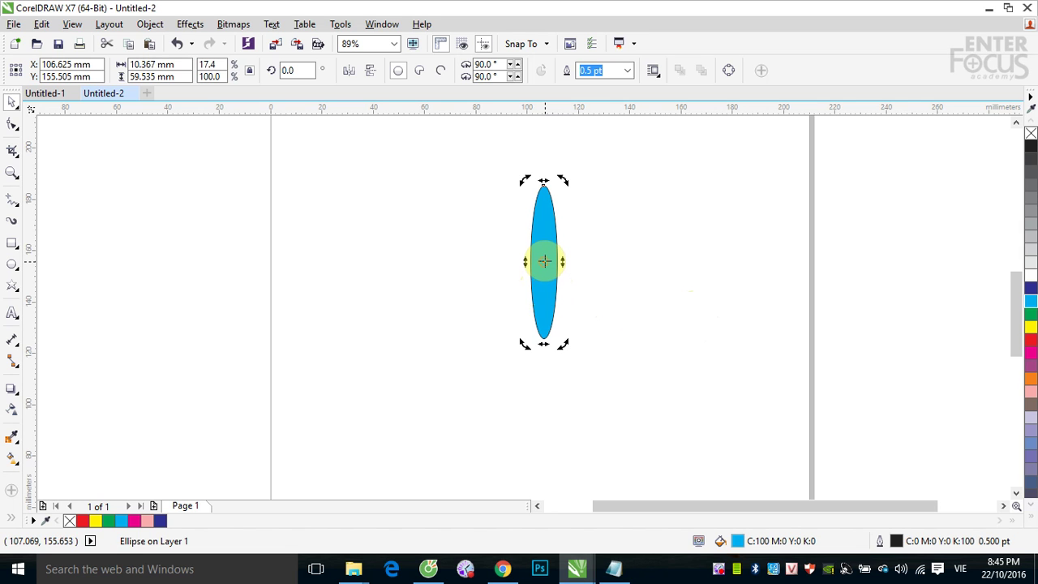
{"action": "left_click_drag", "start_coordinate": [544, 261], "coordinate": [543, 300]}
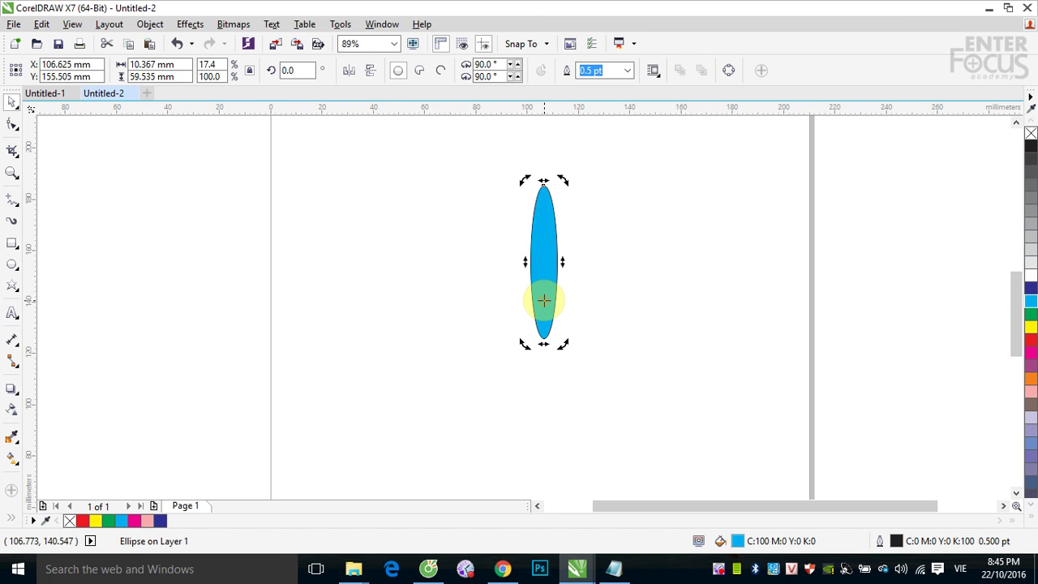
{"action": "left_click_drag", "start_coordinate": [543, 300], "coordinate": [543, 348]}
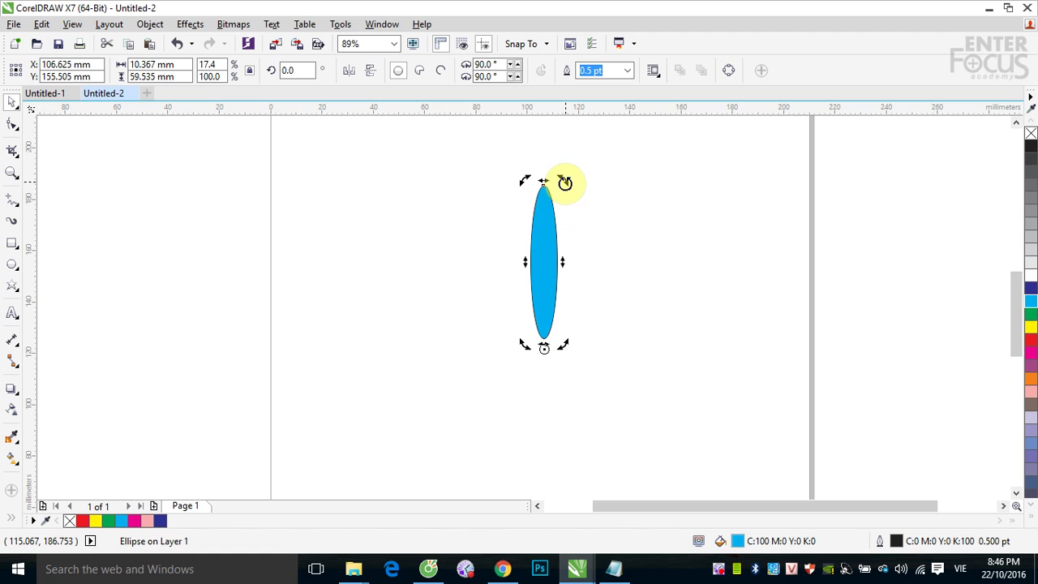
{"action": "left_click_drag", "start_coordinate": [565, 182], "coordinate": [592, 192]}
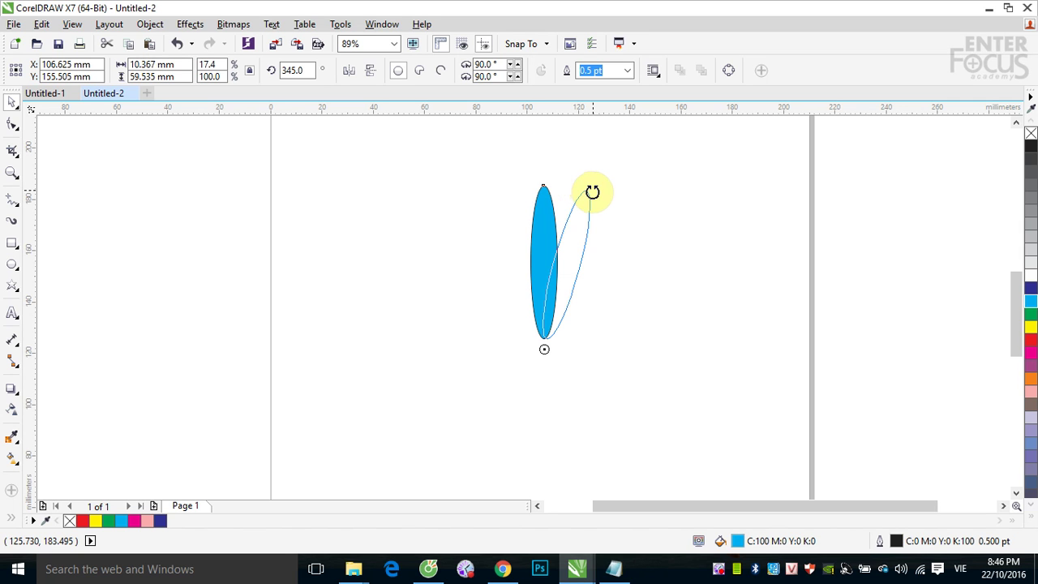
{"action": "left_click_drag", "start_coordinate": [592, 191], "coordinate": [592, 191]}
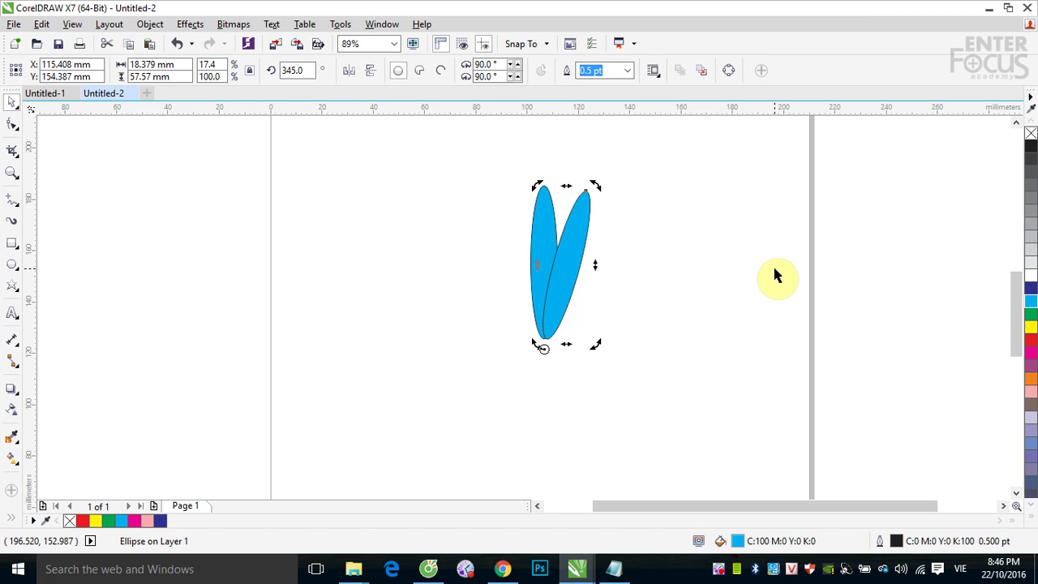
Repeat the 15° rotated copy around the shared centre until 24 petals complete a full flower
{"action": "key", "text": "ctrl+r"}
{"action": "key", "text": "ctrl+r"}
{"action": "key", "text": "ctrl+r"}
{"action": "key", "text": "ctrl+r"}
{"action": "key", "text": "ctrl+r"}
{"action": "key", "text": "ctrl+r"}
{"action": "key", "text": "ctrl+r"}
{"action": "key", "text": "ctrl+r"}
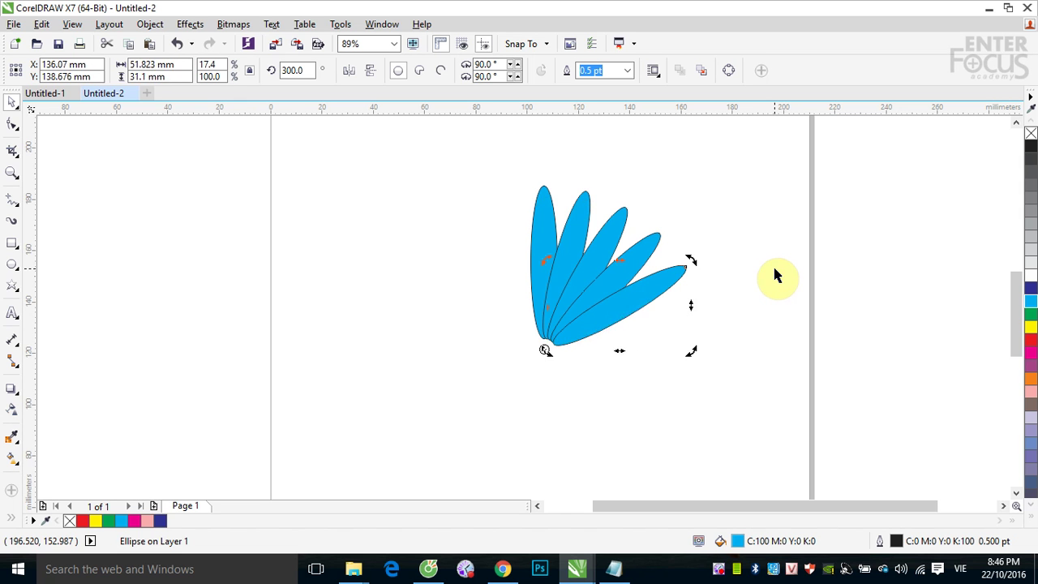
{"action": "key", "text": "ctrl+r"}
{"action": "key", "text": "ctrl+r"}
{"action": "key", "text": "ctrl+r"}
{"action": "key", "text": "ctrl+r"}
{"action": "key", "text": "ctrl+r"}
{"action": "key", "text": "ctrl+r"}
{"action": "key", "text": "ctrl+r"}
{"action": "key", "text": "ctrl+r"}
{"action": "key", "text": "ctrl+r"}
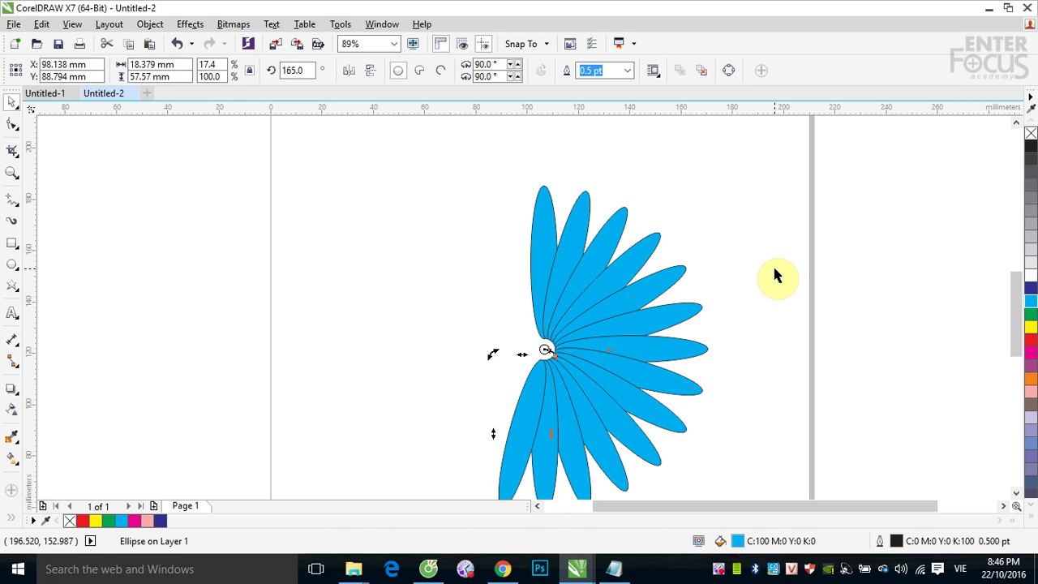
{"action": "key", "text": "ctrl+r"}
{"action": "key", "text": "ctrl+r"}
{"action": "key", "text": "ctrl+r"}
{"action": "key", "text": "ctrl+r"}
{"action": "key", "text": "ctrl+r"}
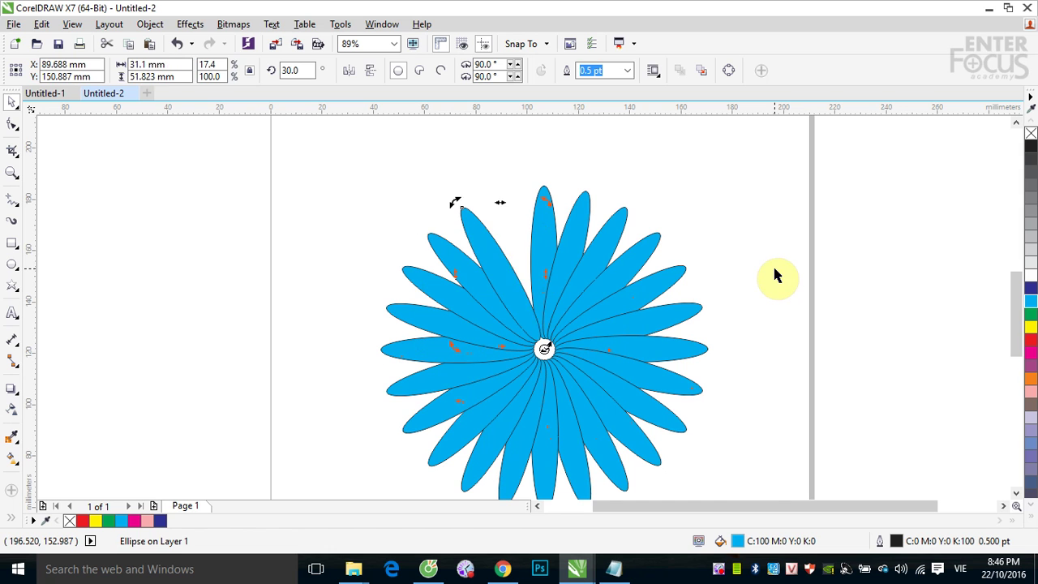
{"action": "key", "text": "Escape"}
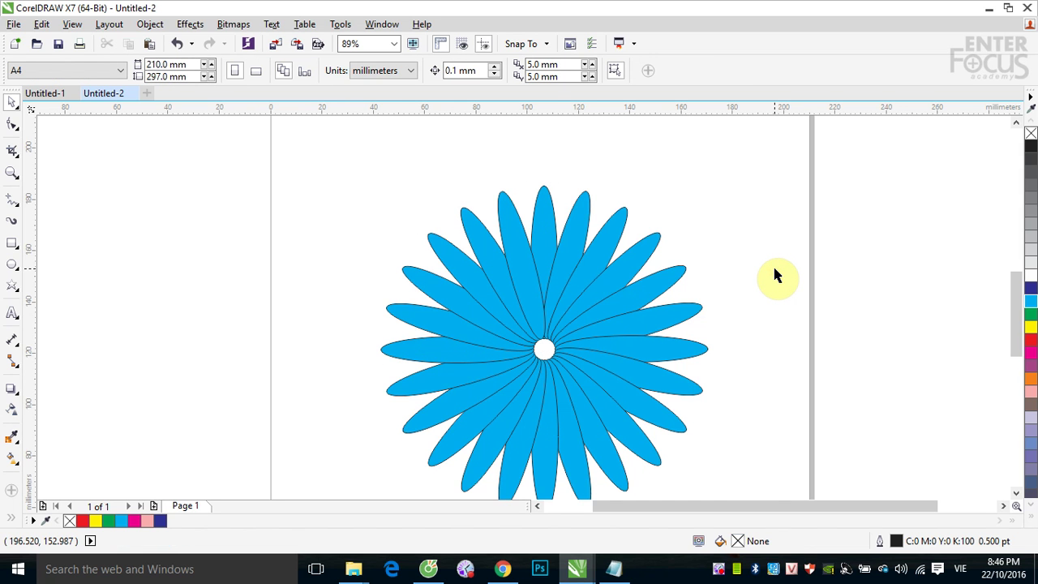
Select all the petals with a partial marquee and combine them into one group
{"action": "scroll", "coordinate": [774, 271], "scroll_direction": "down", "scroll_amount": 2}
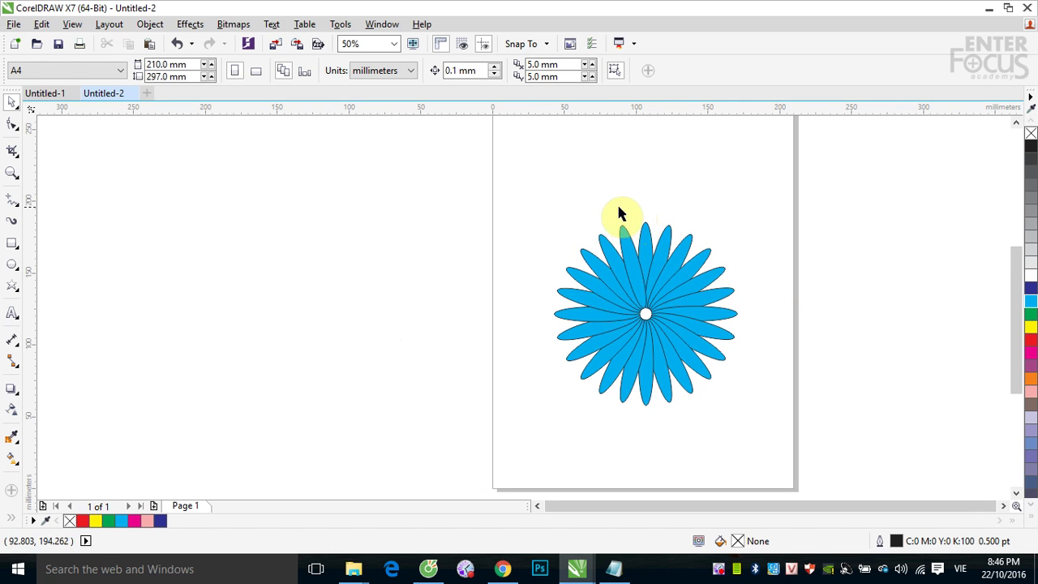
{"action": "left_click_drag", "start_coordinate": [610, 206], "coordinate": [661, 339]}
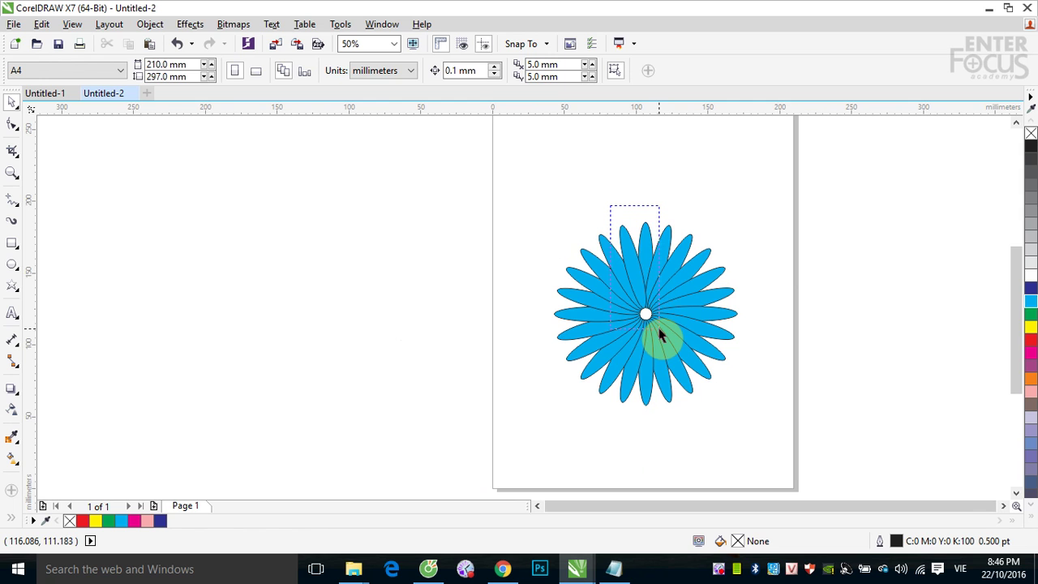
{"action": "left_click_drag", "start_coordinate": [660, 338], "coordinate": [661, 337]}
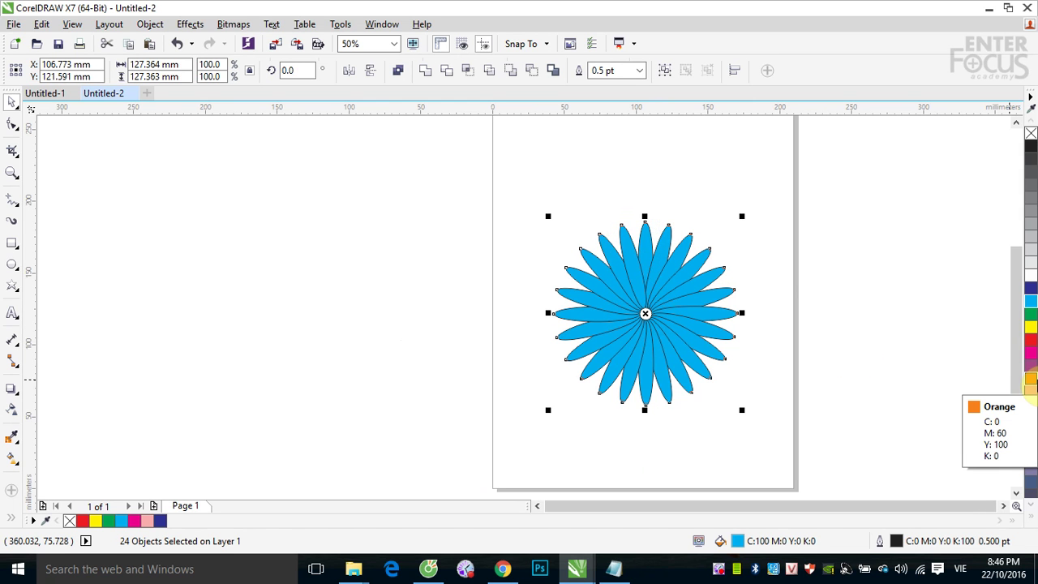
{"action": "key", "text": "ctrl+g"}
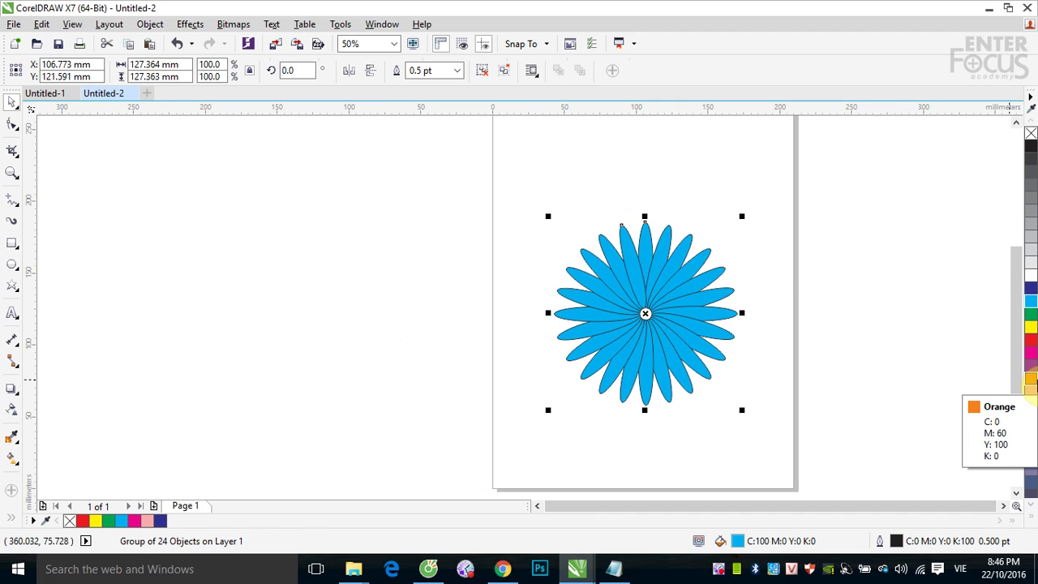
{"action": "left_click", "coordinate": [894, 339]}
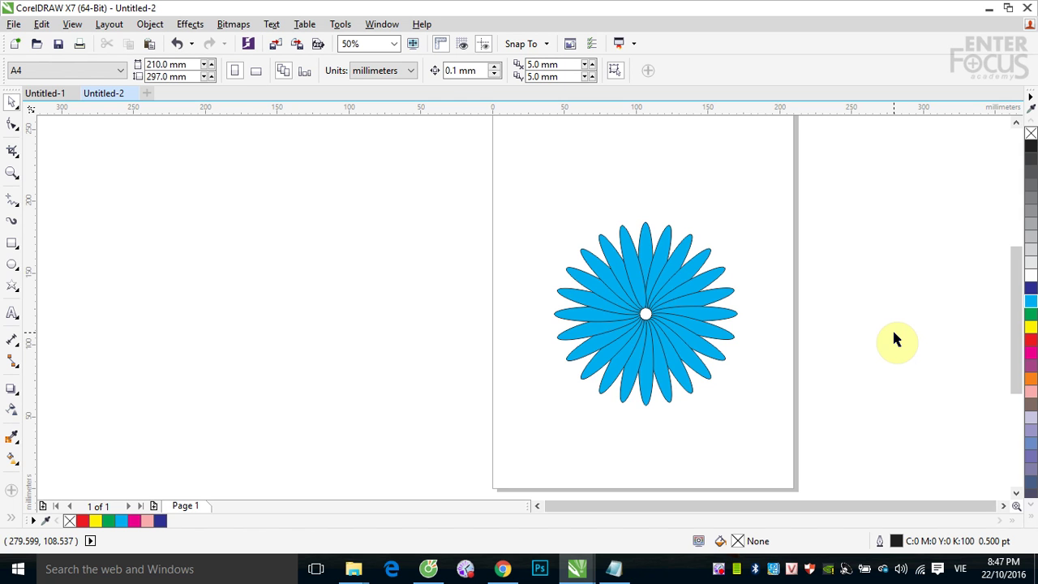
Select only the topmost vertical petal inside the group and fill it with yellow without ungrouping
{"action": "left_click", "coordinate": [685, 262]}
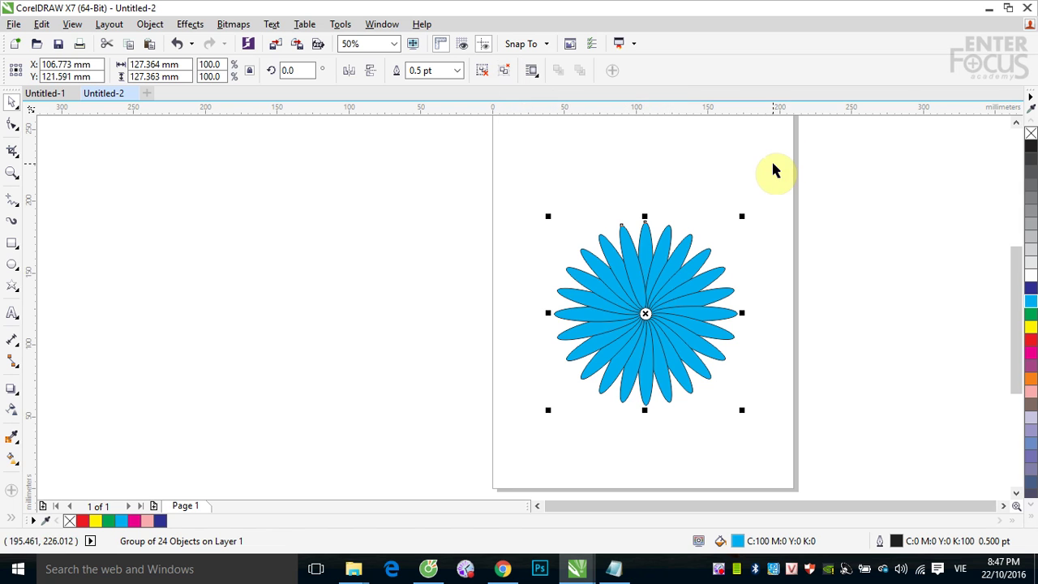
{"action": "left_click", "coordinate": [645, 238], "text": "ctrl"}
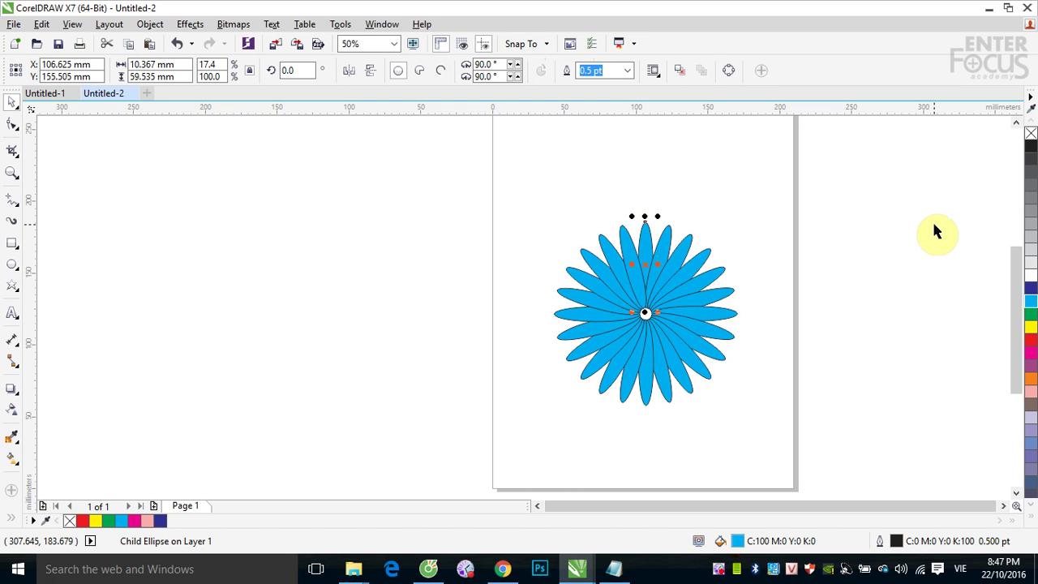
{"action": "left_click", "coordinate": [1031, 329]}
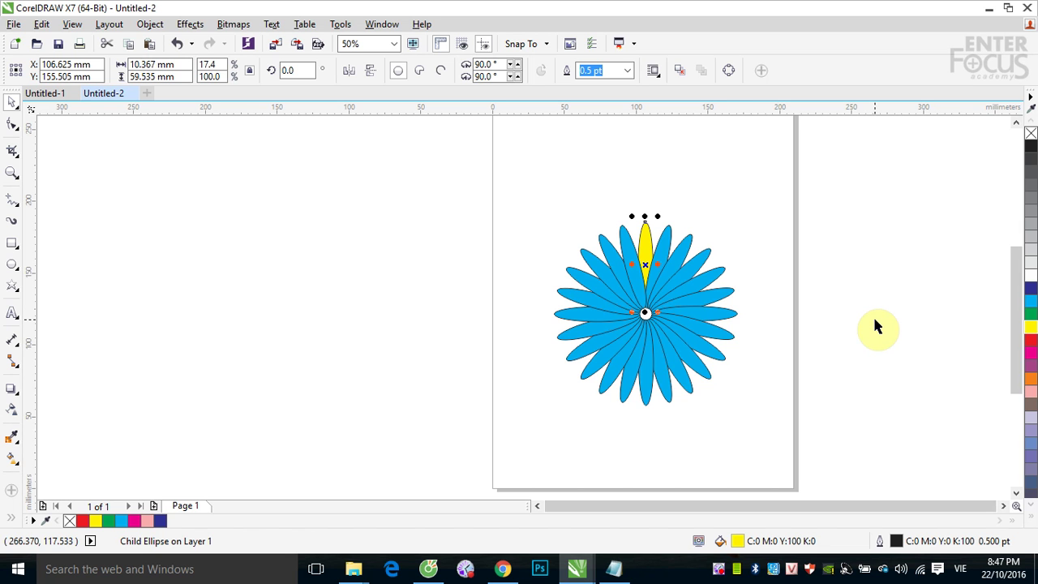
{"action": "left_click", "coordinate": [679, 253]}
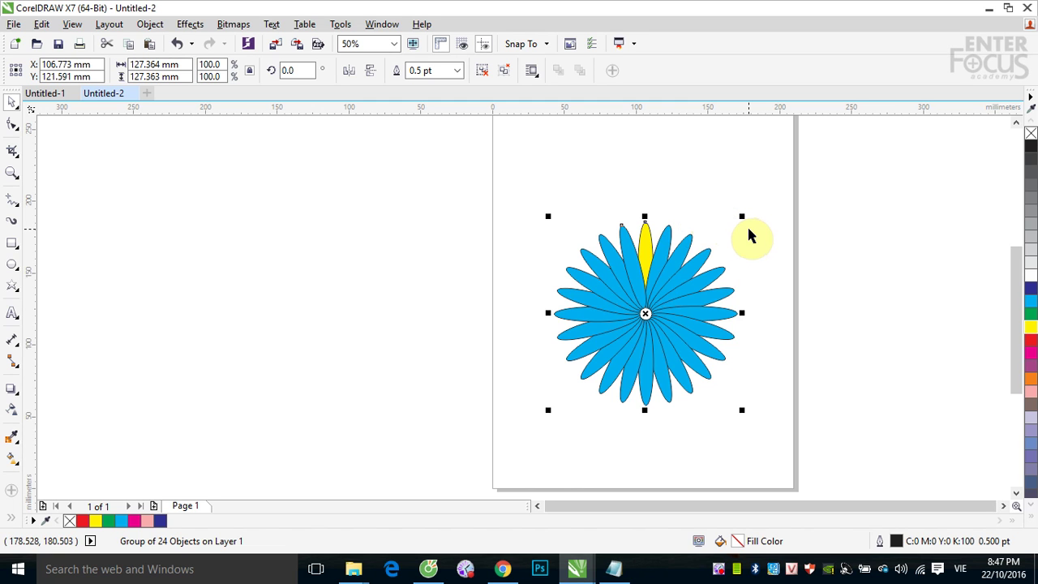
{"action": "left_click", "coordinate": [647, 244], "text": "ctrl"}
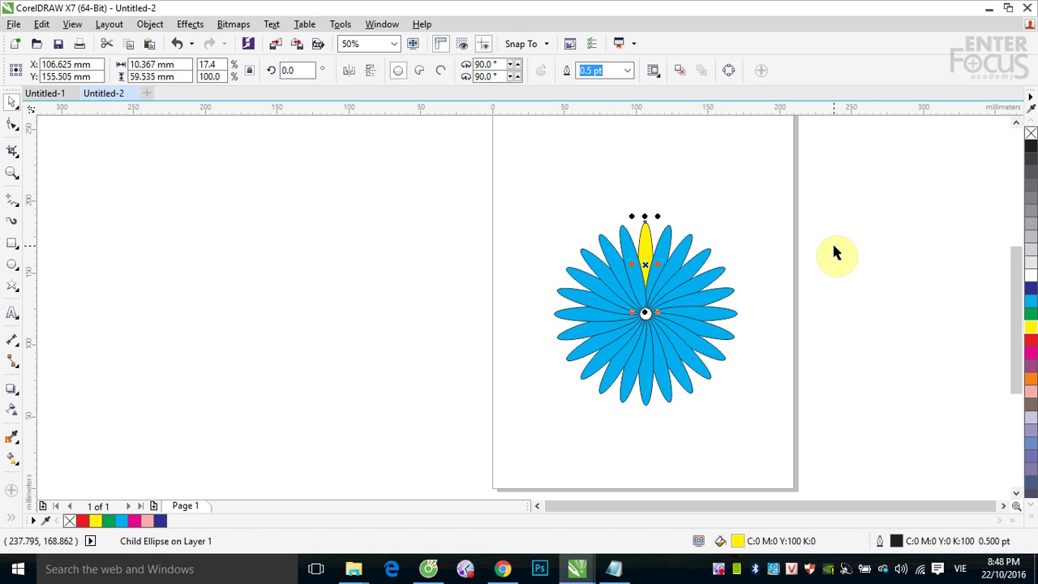
{"action": "left_click", "coordinate": [684, 257]}
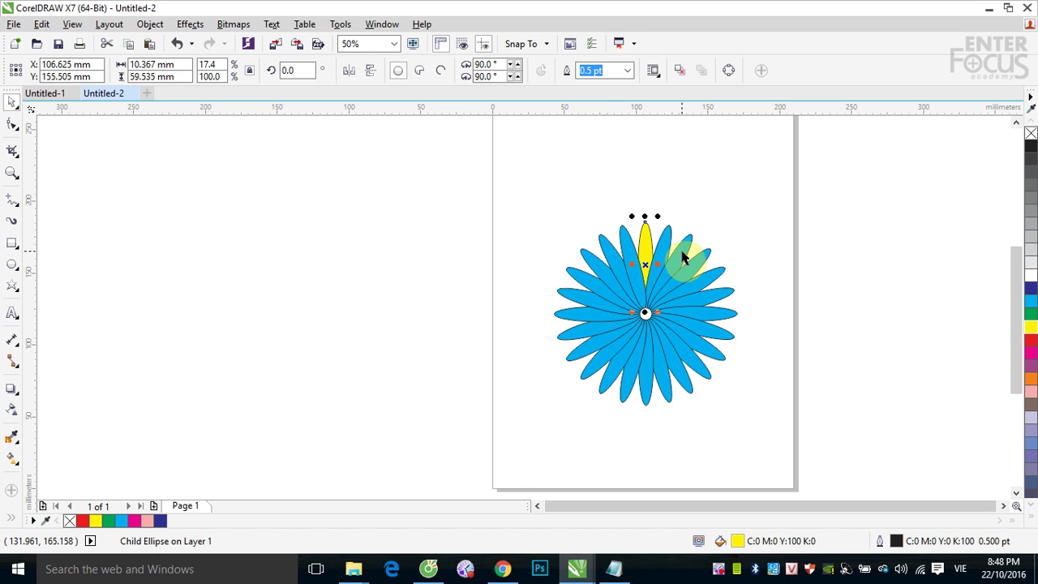
Select every second remaining petal around the grouped flower and fill them yellow so the petals alternate yellow and cyan
{"action": "left_click", "coordinate": [682, 253], "text": "ctrl"}
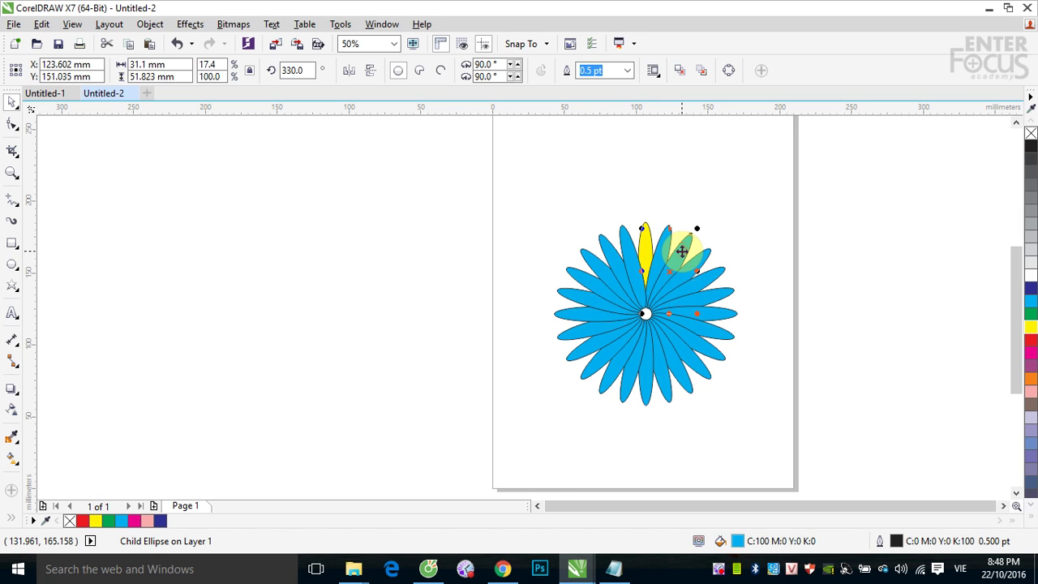
{"action": "left_click", "coordinate": [713, 280], "text": "ctrl+shift"}
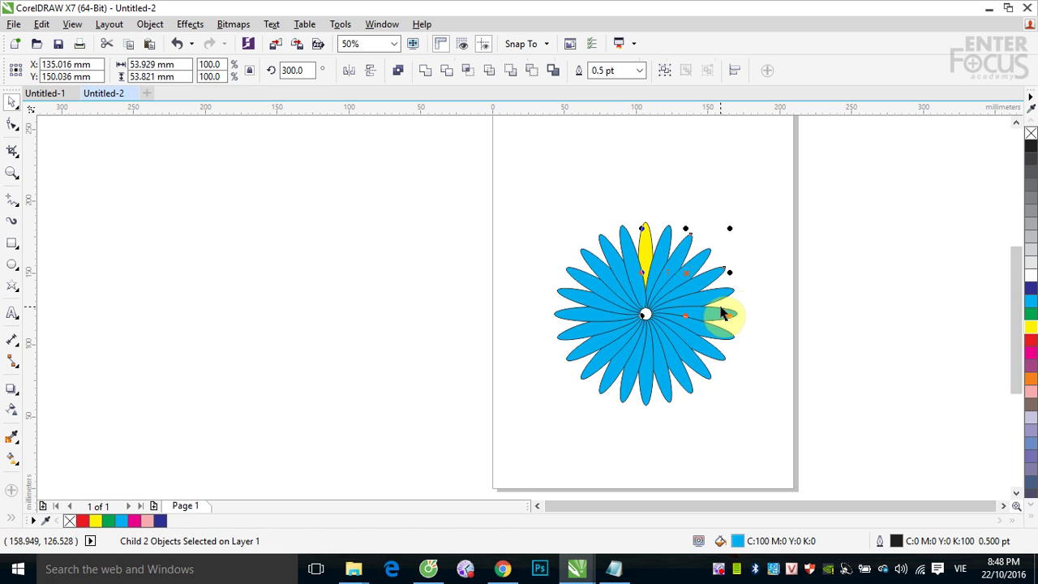
{"action": "left_click", "coordinate": [718, 311], "text": "ctrl+shift"}
{"action": "left_click", "coordinate": [720, 362], "text": "ctrl+shift"}
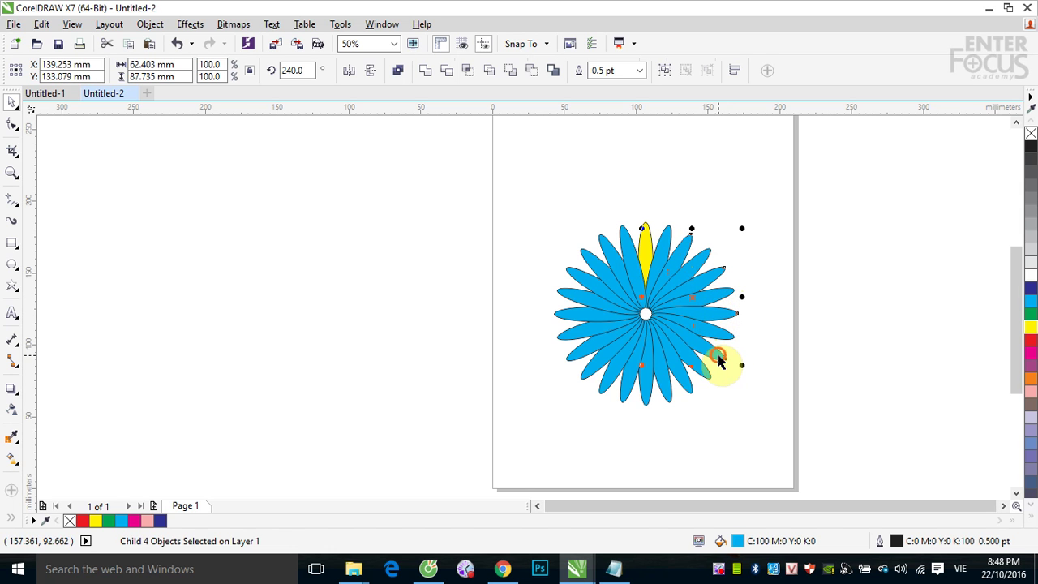
{"action": "left_click", "coordinate": [686, 392], "text": "ctrl+shift"}
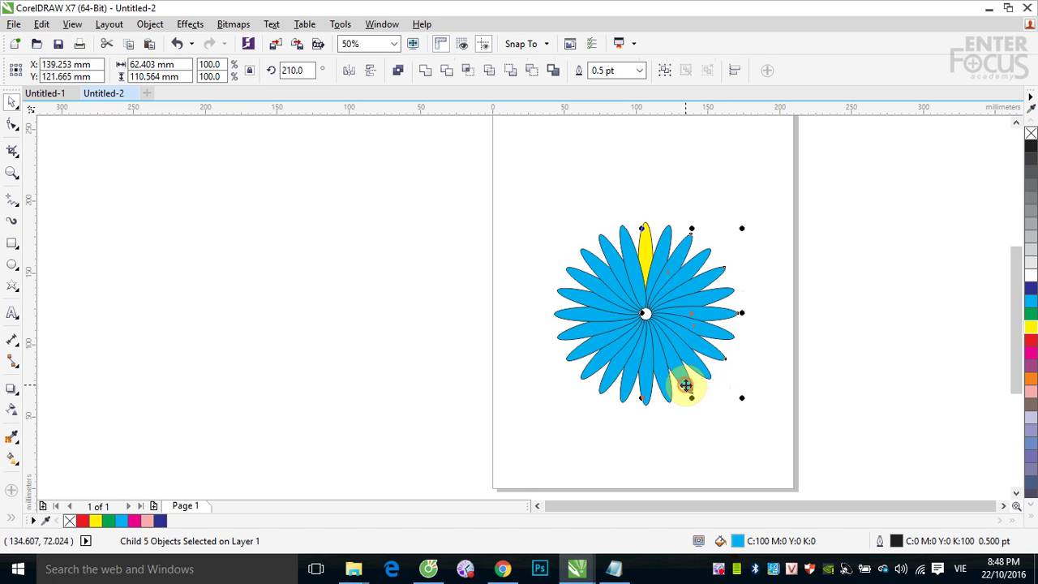
{"action": "left_click", "coordinate": [649, 389], "text": "ctrl+shift"}
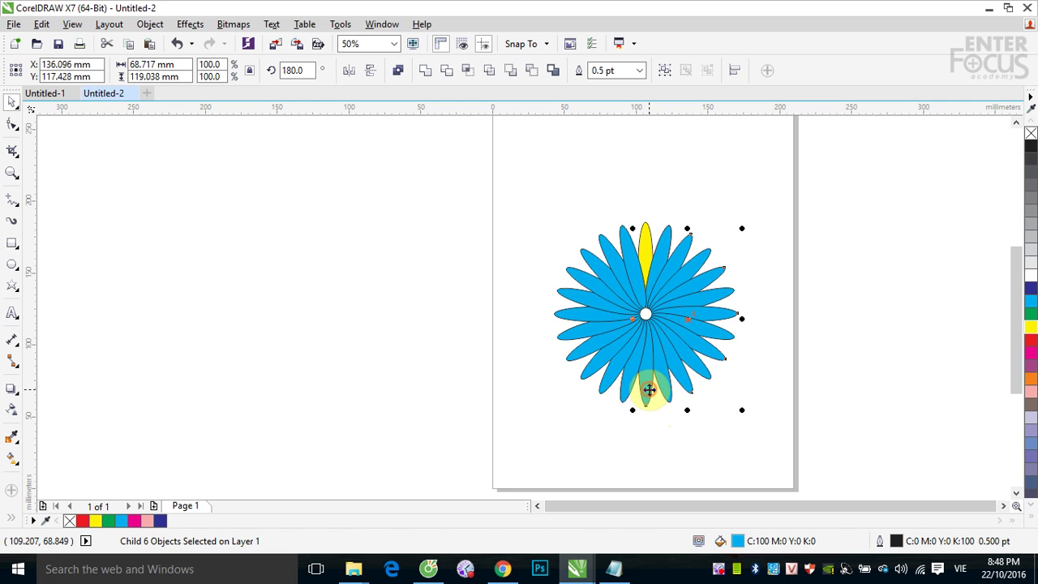
{"action": "left_click", "coordinate": [608, 381], "text": "ctrl+shift"}
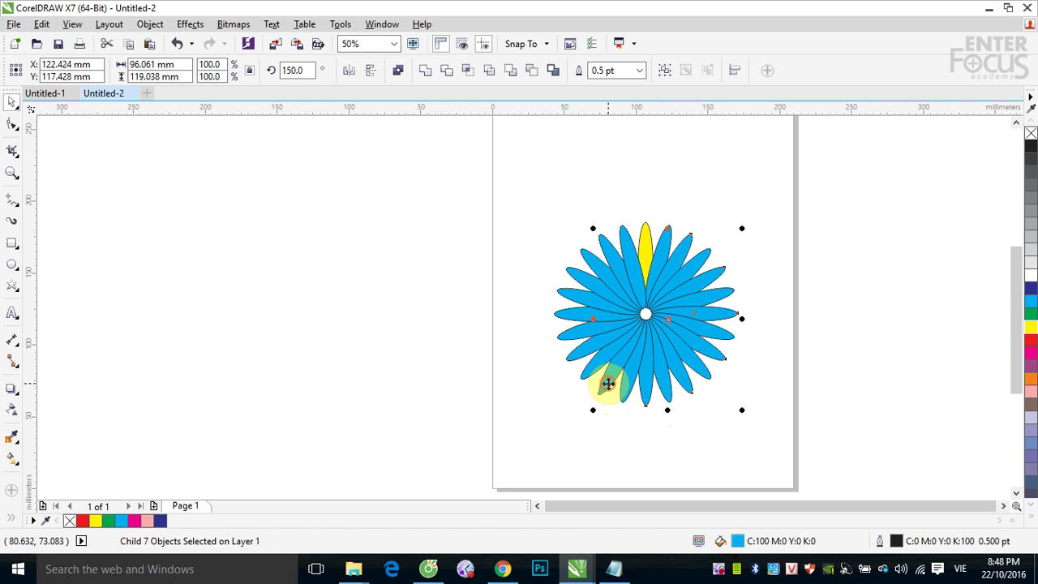
{"action": "left_click", "coordinate": [568, 349], "text": "ctrl+shift"}
{"action": "left_click", "coordinate": [572, 322], "text": "ctrl+shift"}
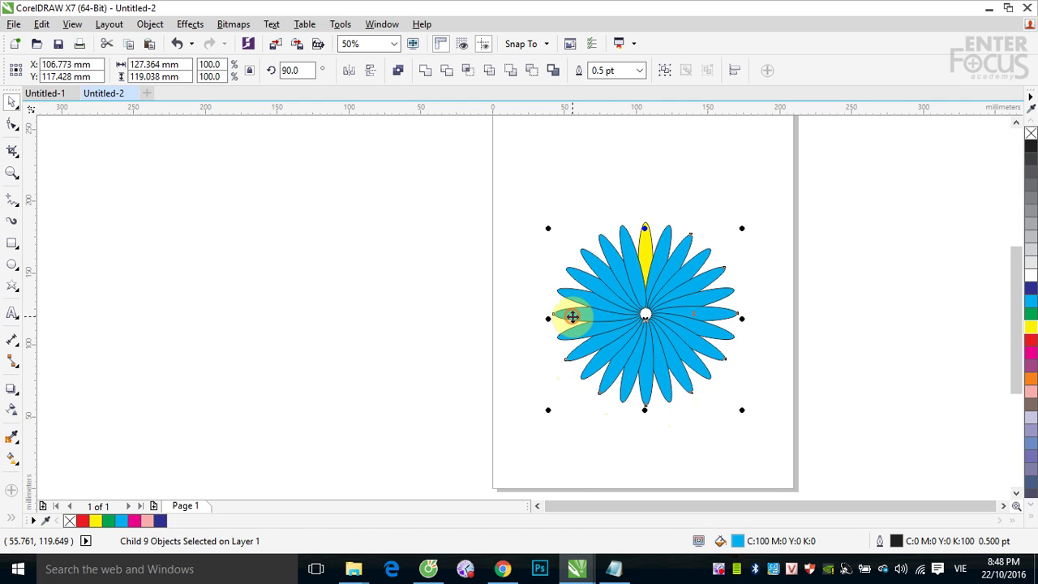
{"action": "left_click", "coordinate": [581, 278], "text": "ctrl+shift"}
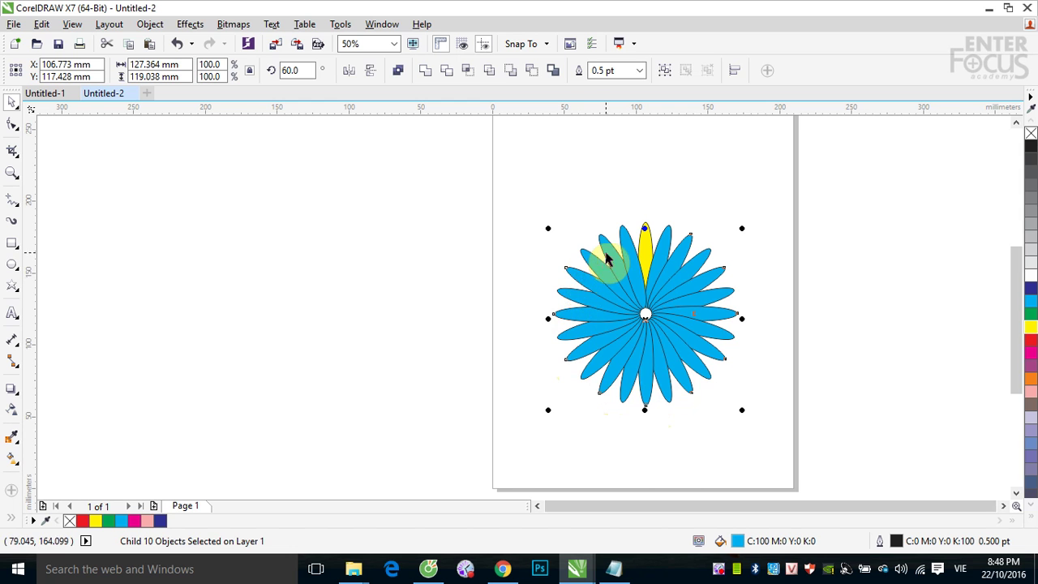
{"action": "left_click", "coordinate": [604, 245], "text": "ctrl+shift"}
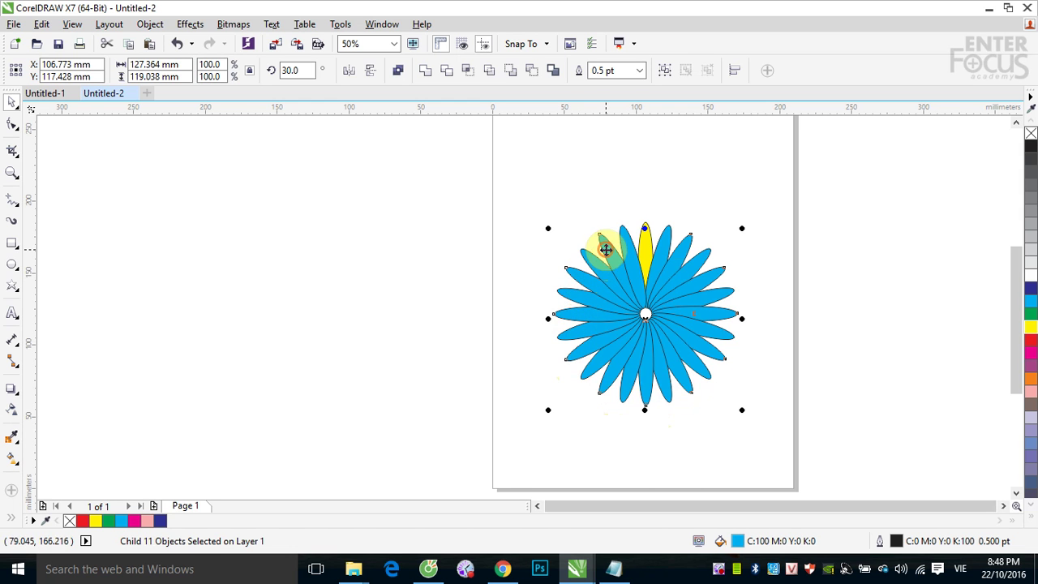
{"action": "left_click", "coordinate": [1030, 326]}
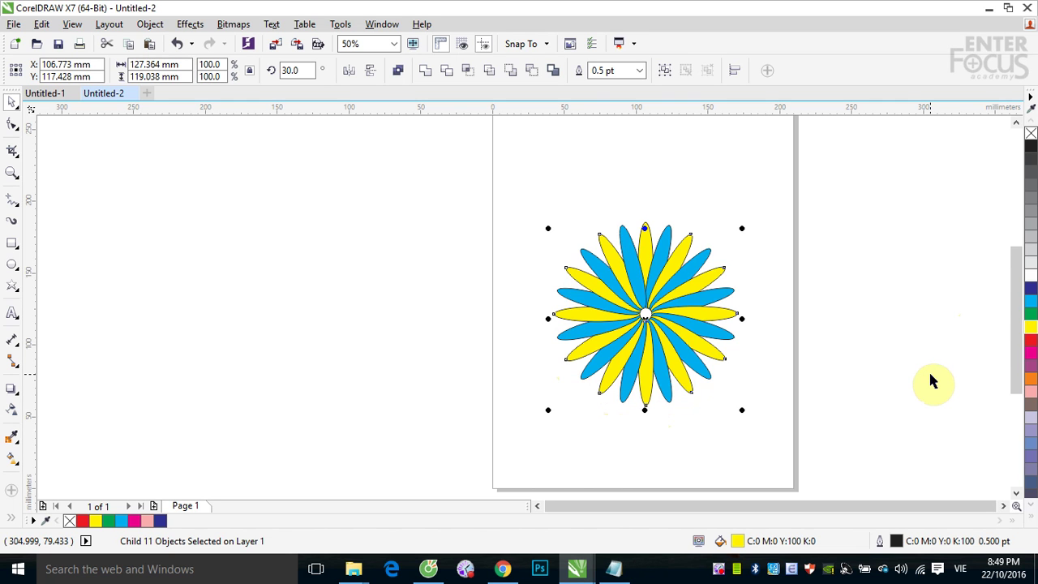
{"action": "left_click", "coordinate": [912, 217]}
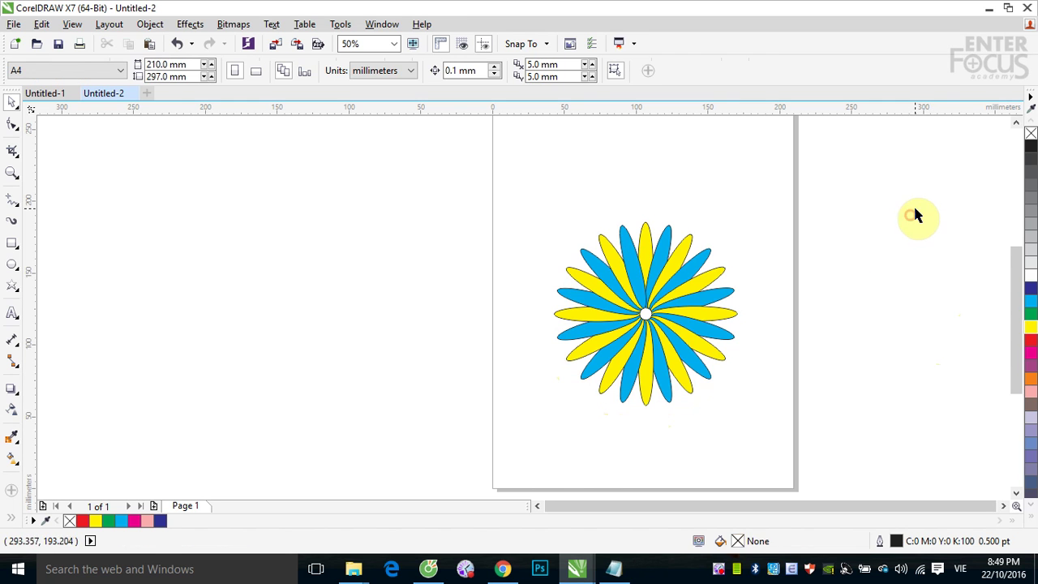
{"action": "left_click", "coordinate": [680, 302]}
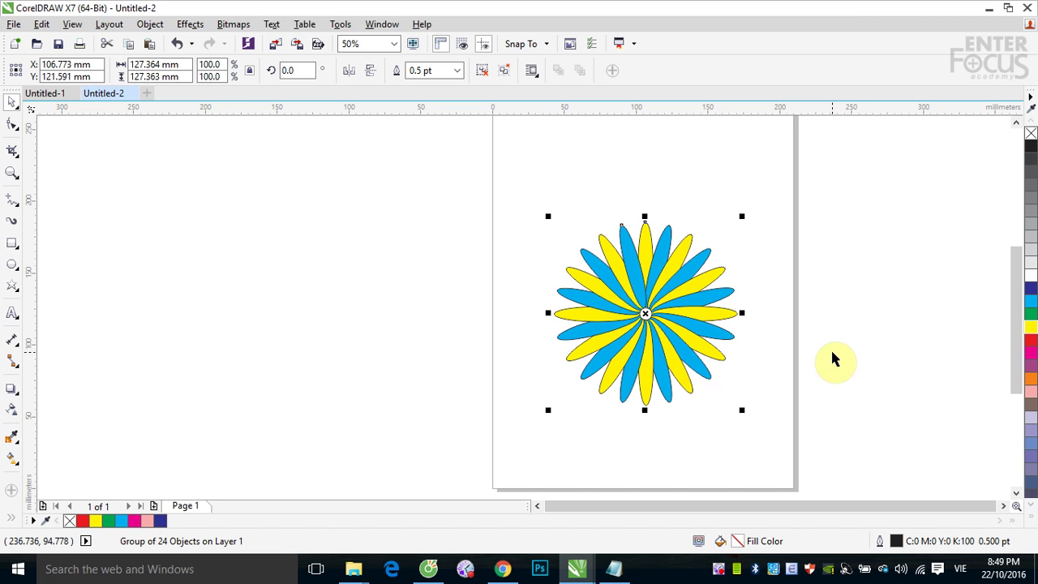
{"action": "right_click", "coordinate": [719, 569]}
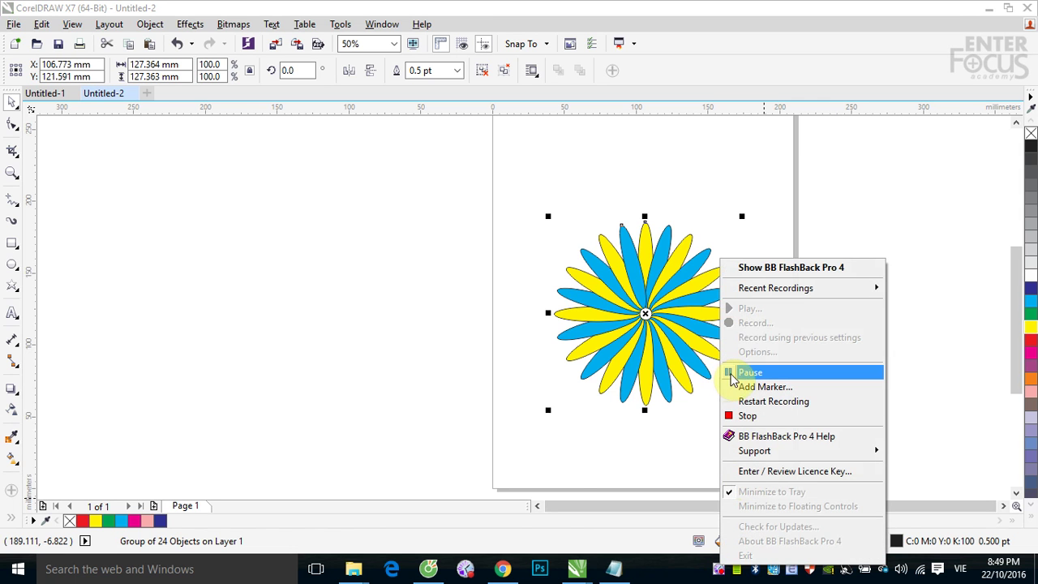